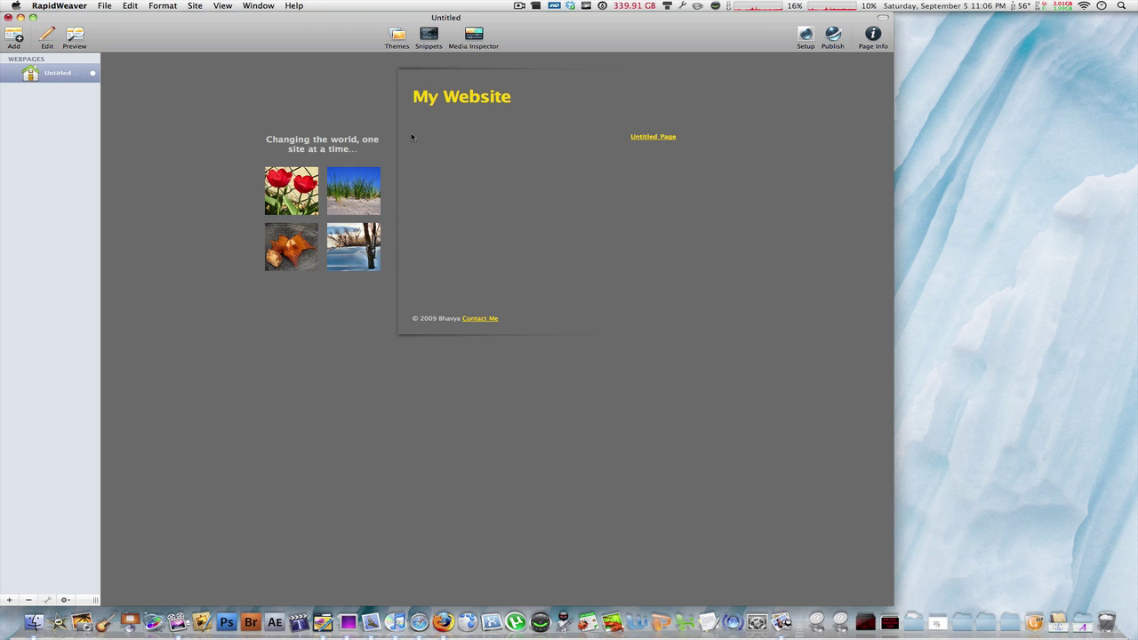
- Open the page settings inspector for the untitled page
left_click(873, 35)
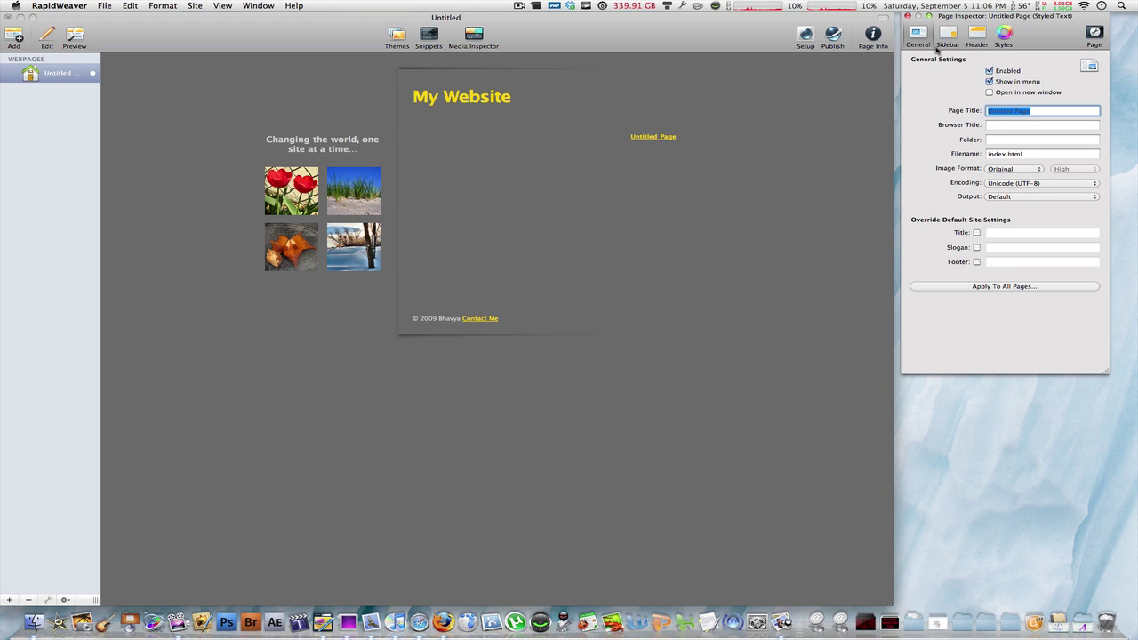
- Try overriding the default site title with a blank one, and switch the title override back off
left_click(976, 232)
left_click(1013, 233)
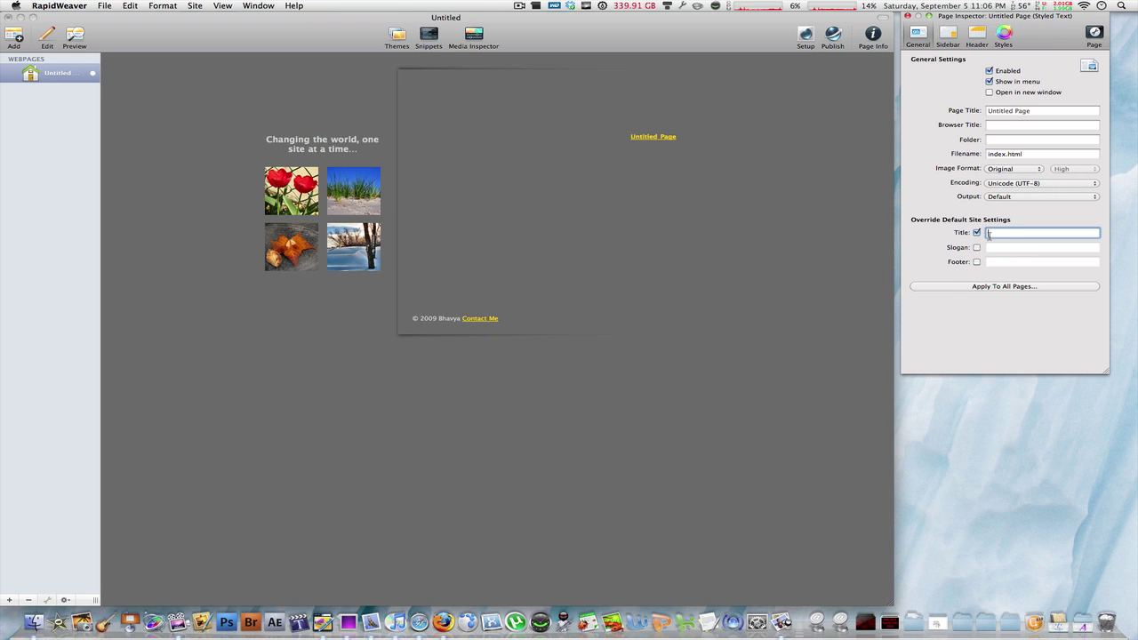
left_click(976, 232)
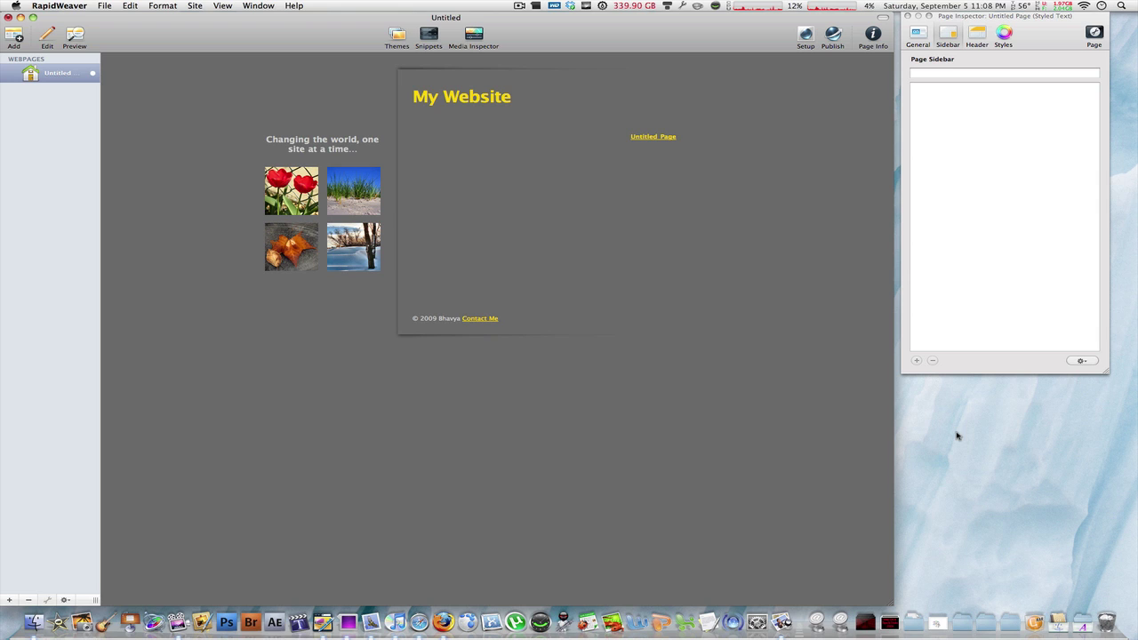
- Preview ProudMac.gif on the desktop and add the image to the page's sidebar content
left_click(963, 165)
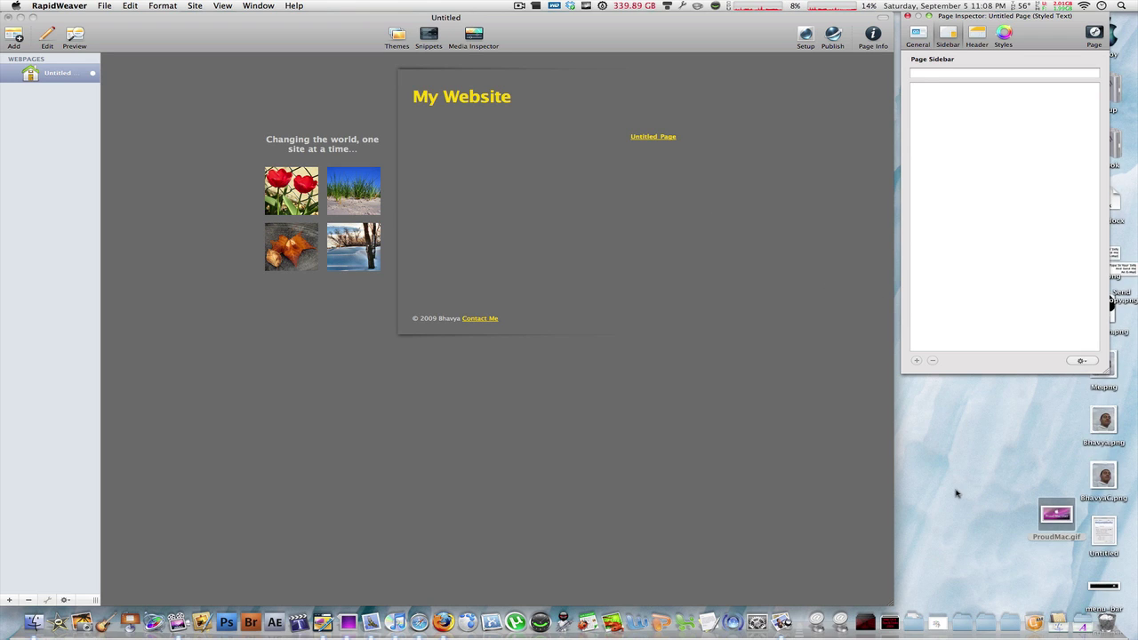
left_click(1058, 518)
key("space")
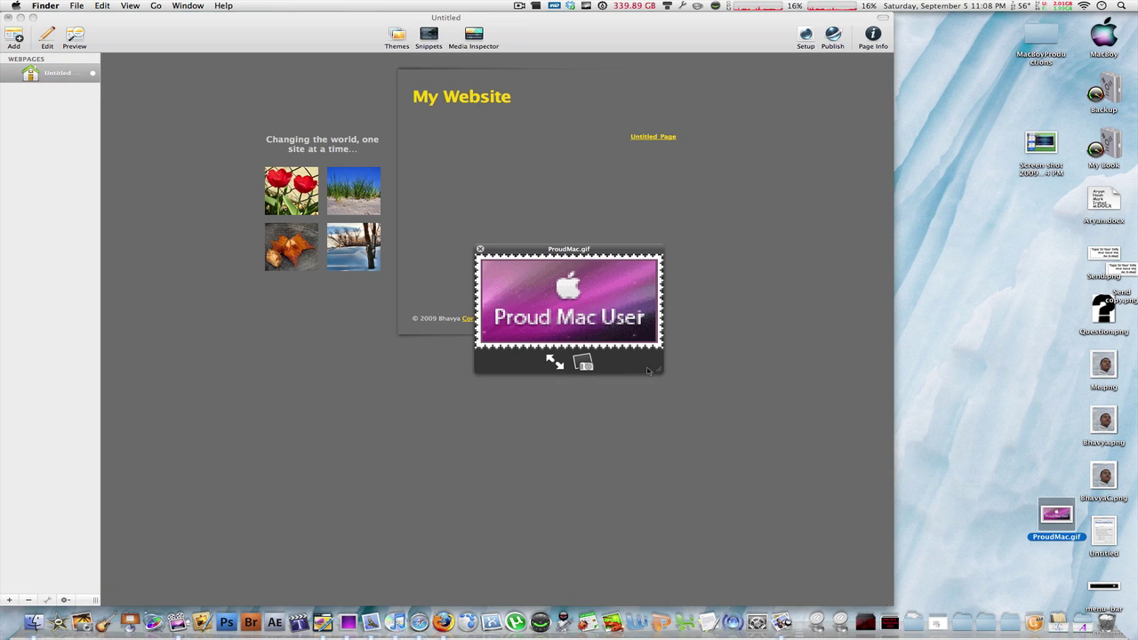
left_click(678, 330)
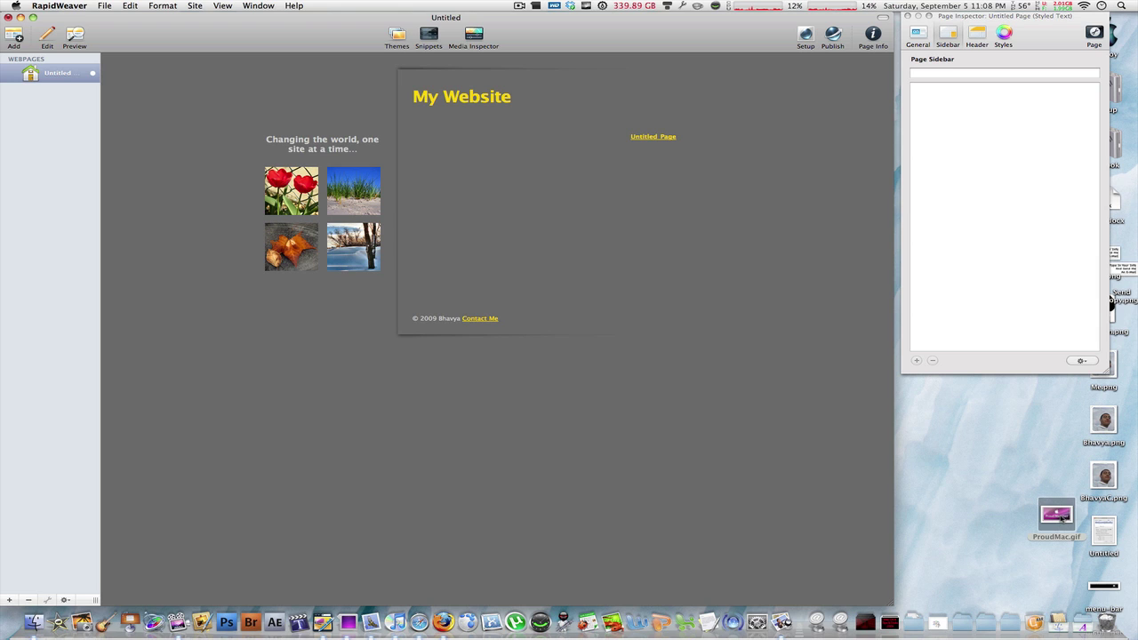
left_click_drag(1062, 516, 976, 145)
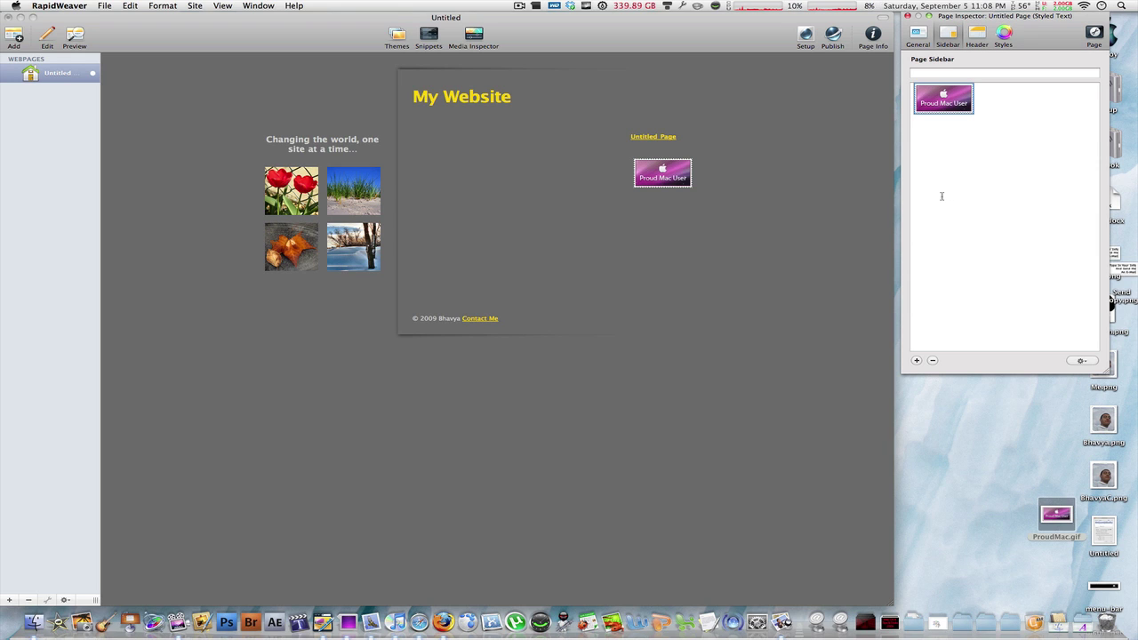
left_click(1080, 360)
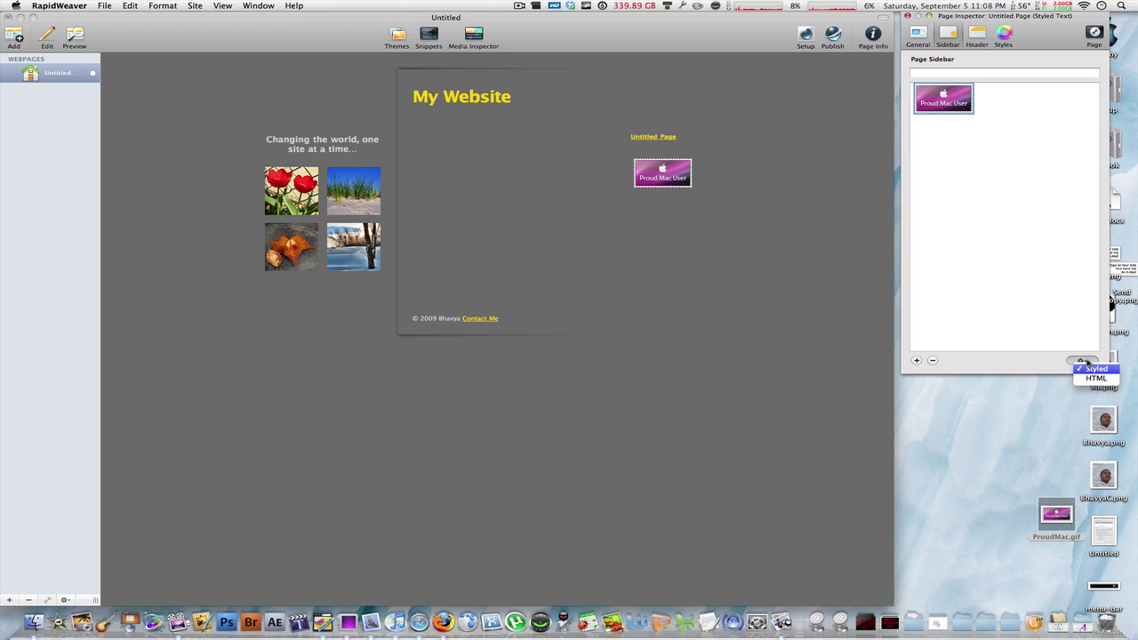
left_click(1099, 389)
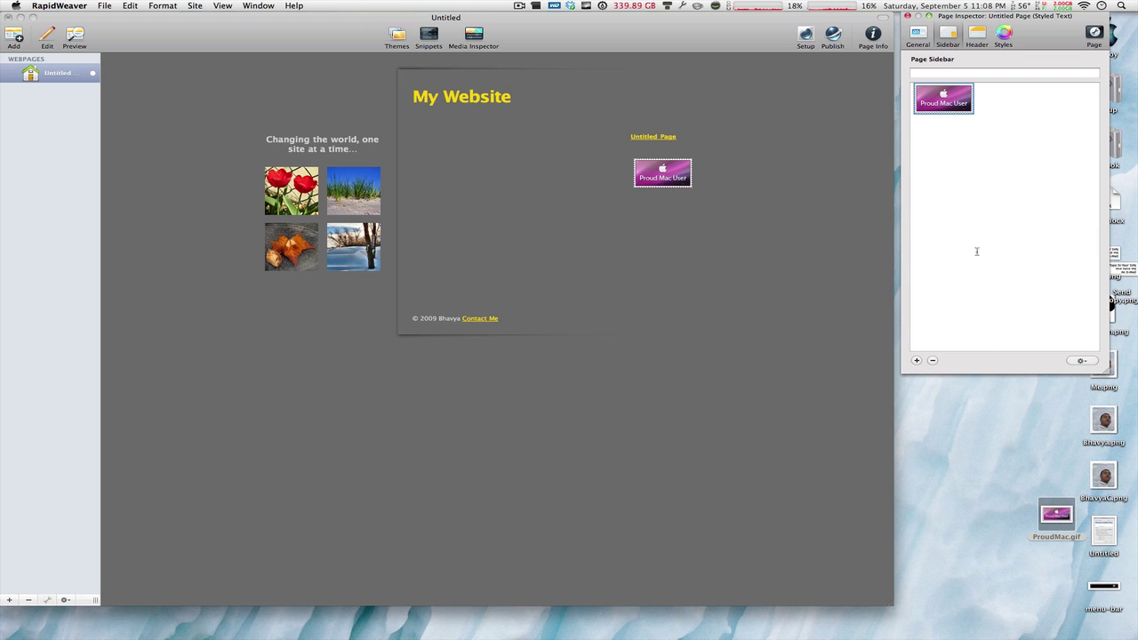
left_click(647, 191)
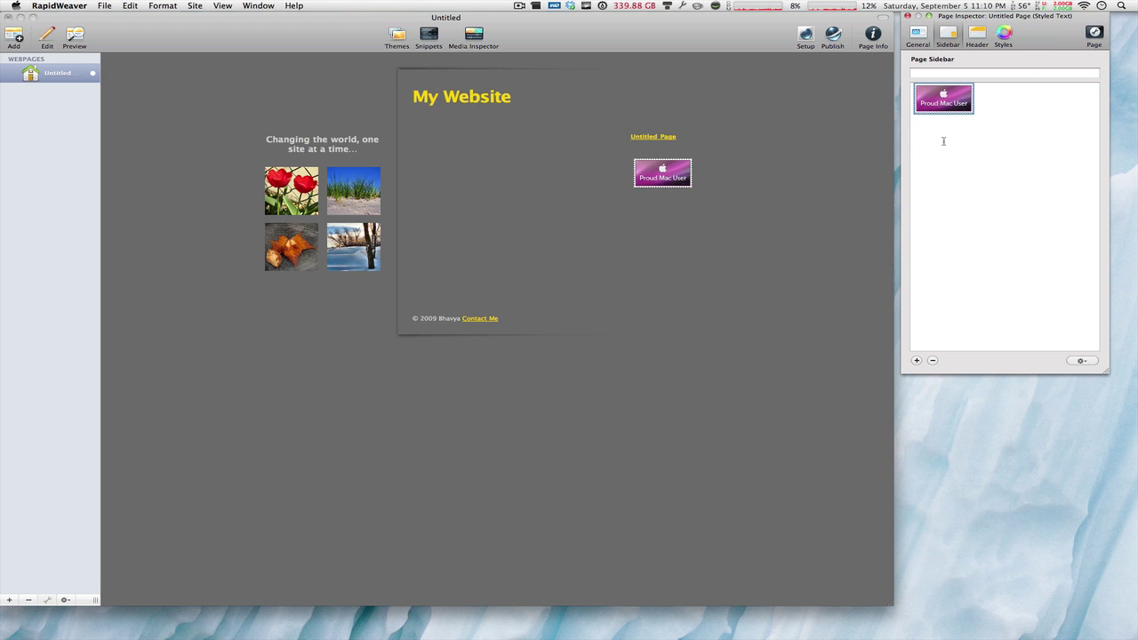
- Open the sidebar image's settings and set its alt tag to " style="float:left; margin: -200px 8px 2px -400px
double_click(947, 102)
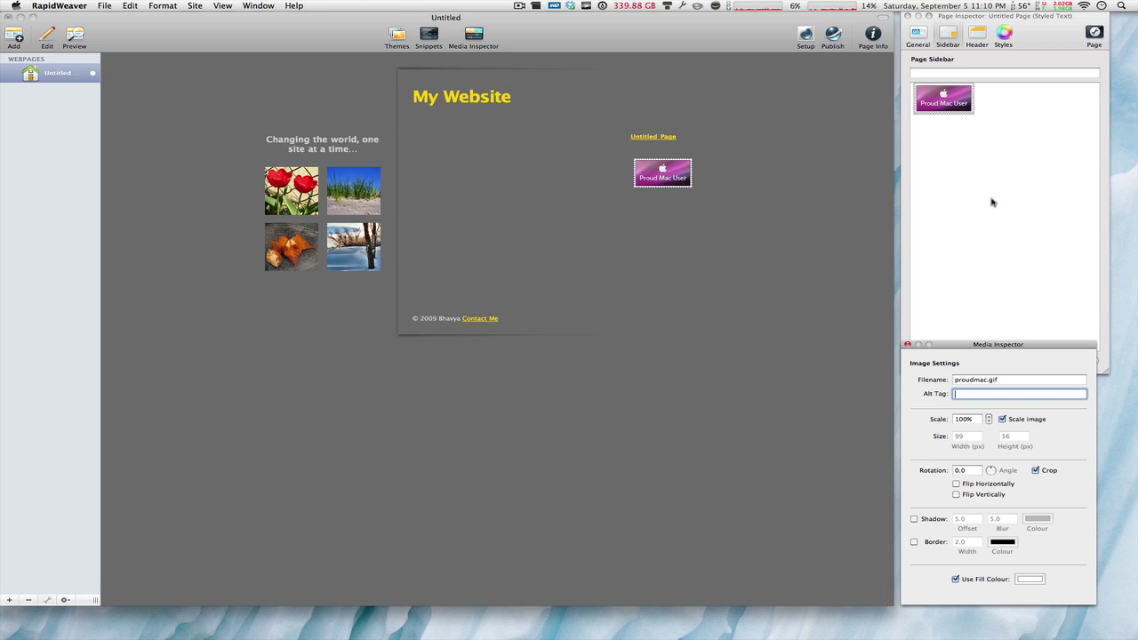
left_click_drag(992, 345, 992, 347)
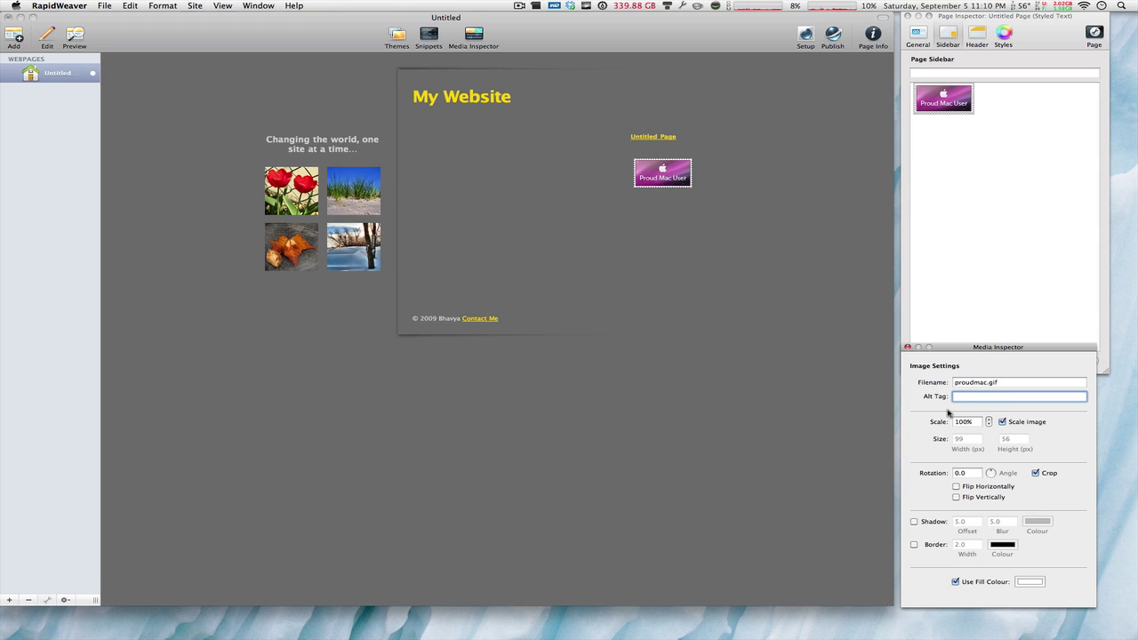
type("at:left")
key("super+v")
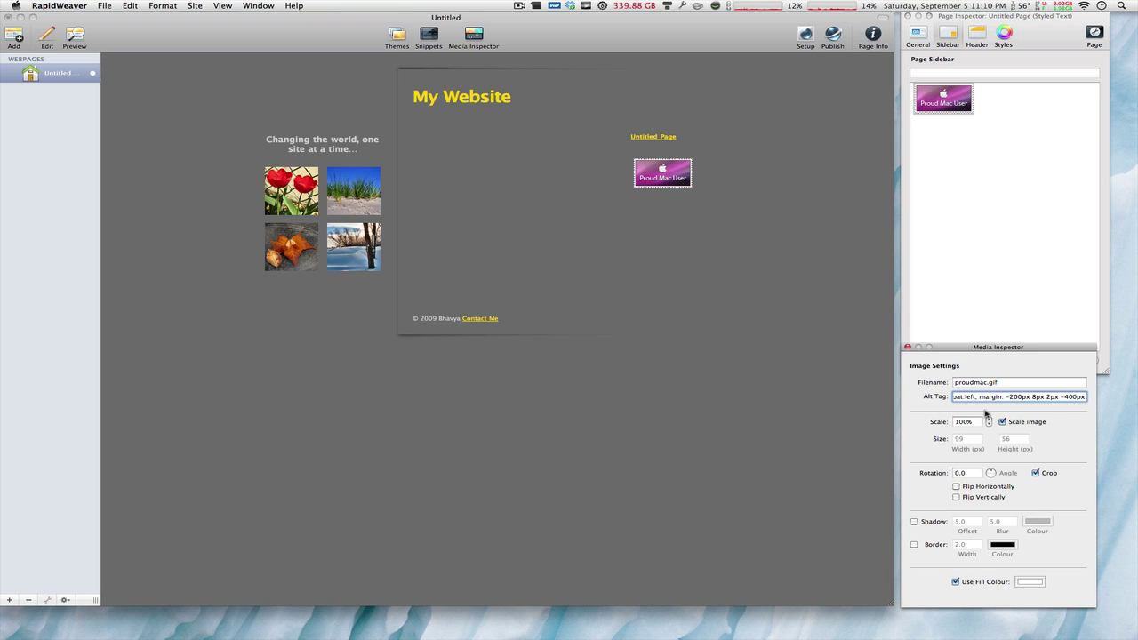
key("Return")
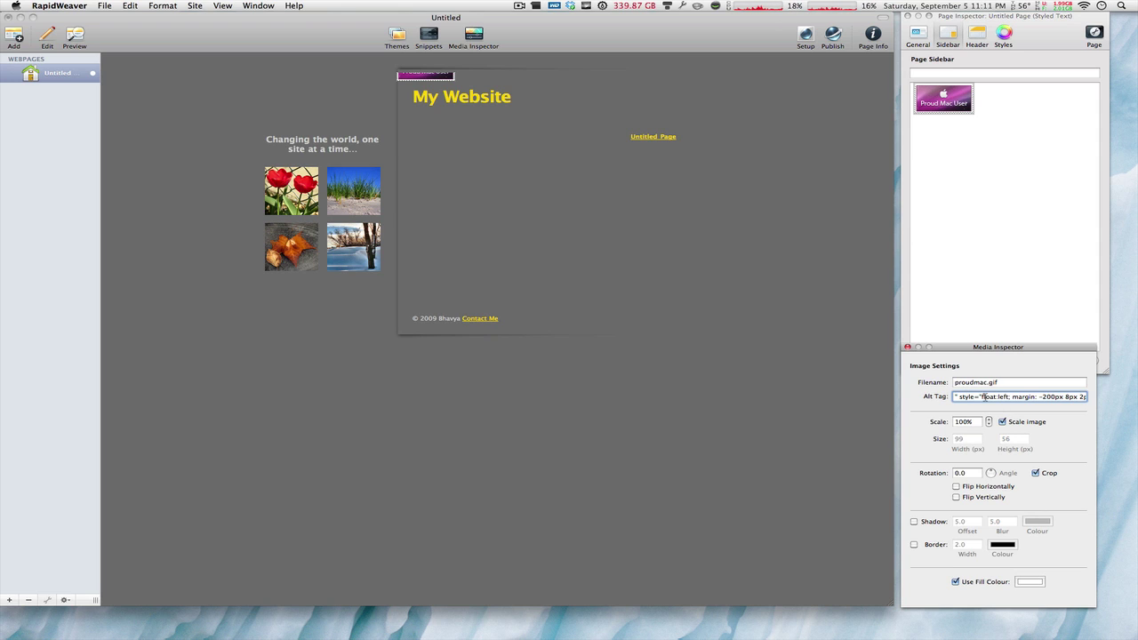
- Try top margins of 200px, 50px and 10px for the sidebar image in its alt tag style
mouse_move(1035, 396)
left_mouse_down()
mouse_move(1108, 396)
mouse_move(1028, 407)
left_mouse_up()
left_click(1058, 400)
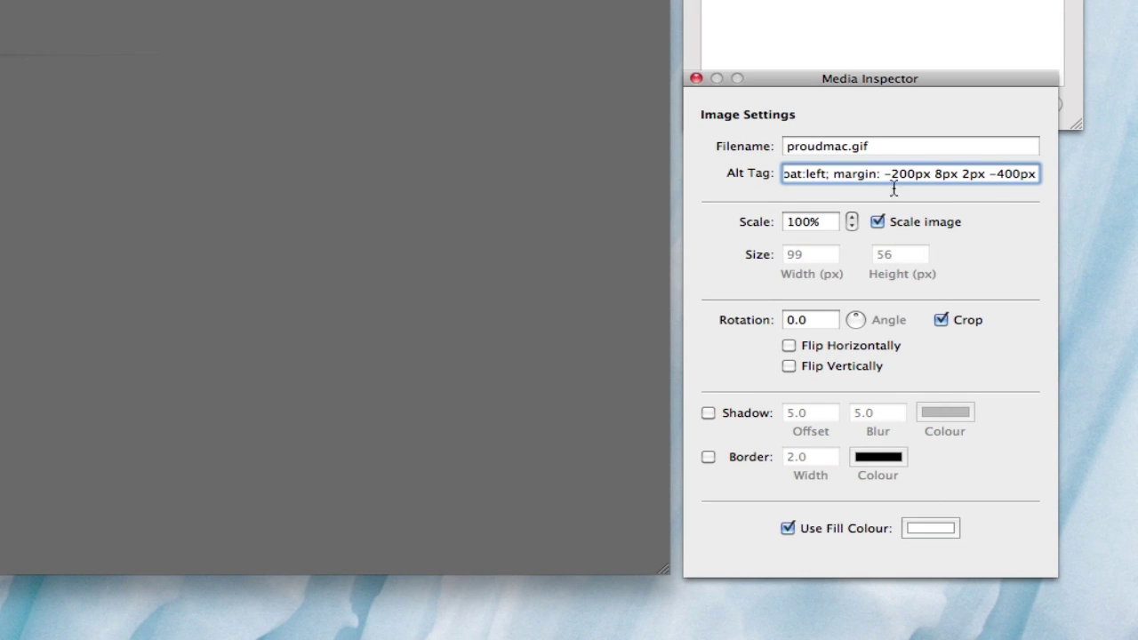
left_click(1012, 174)
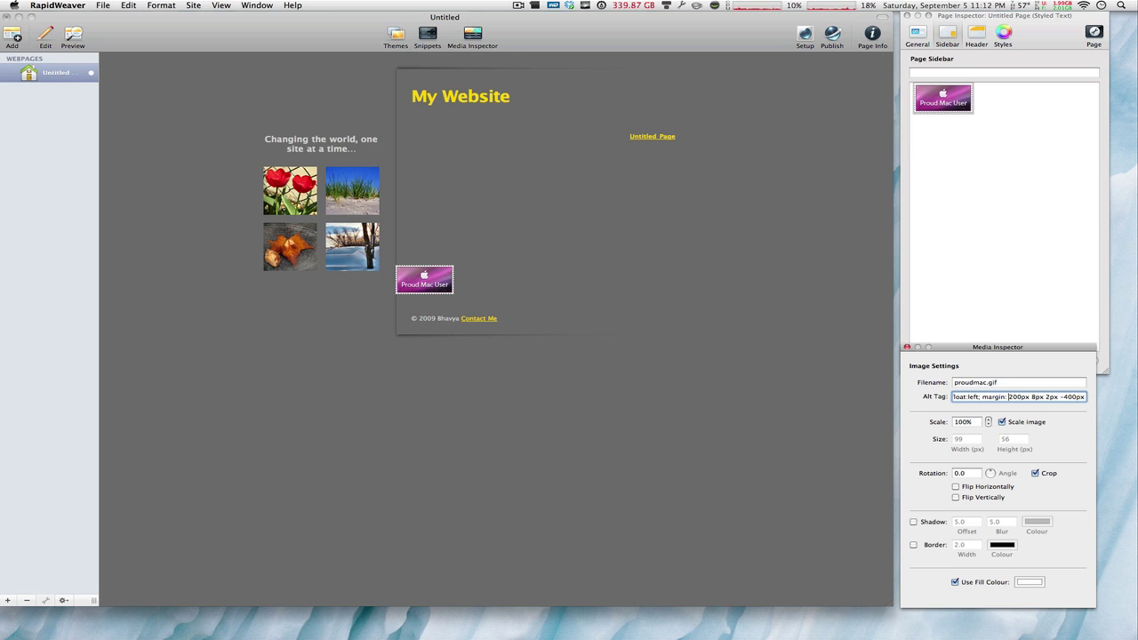
key("BackSpace")
key("BackSpace")
type("5")
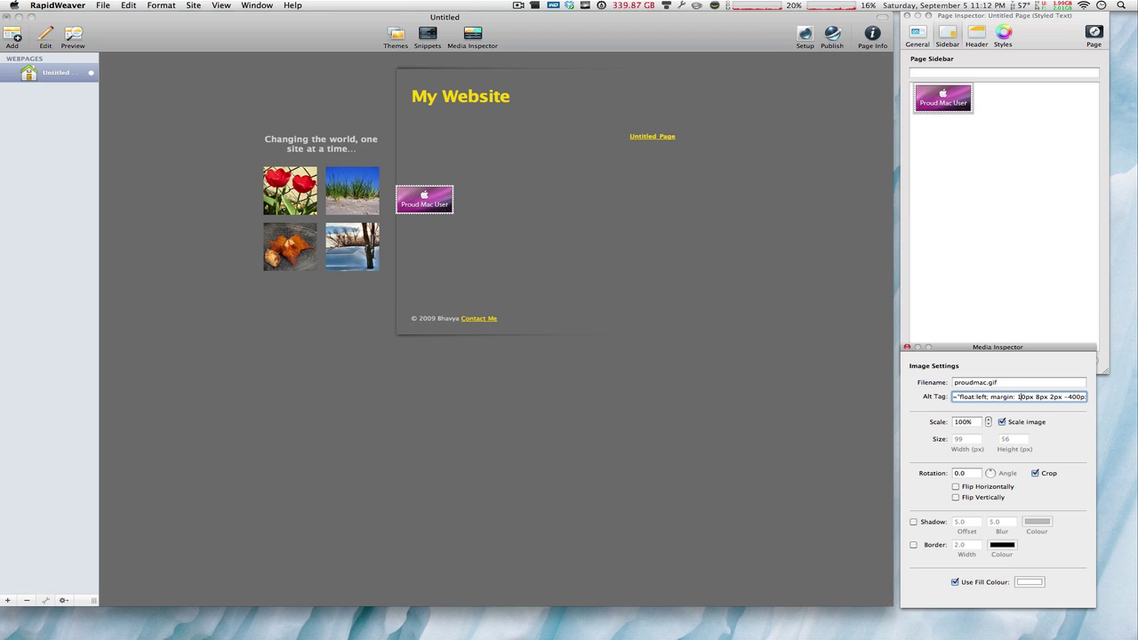
key("BackSpace")
type("1")
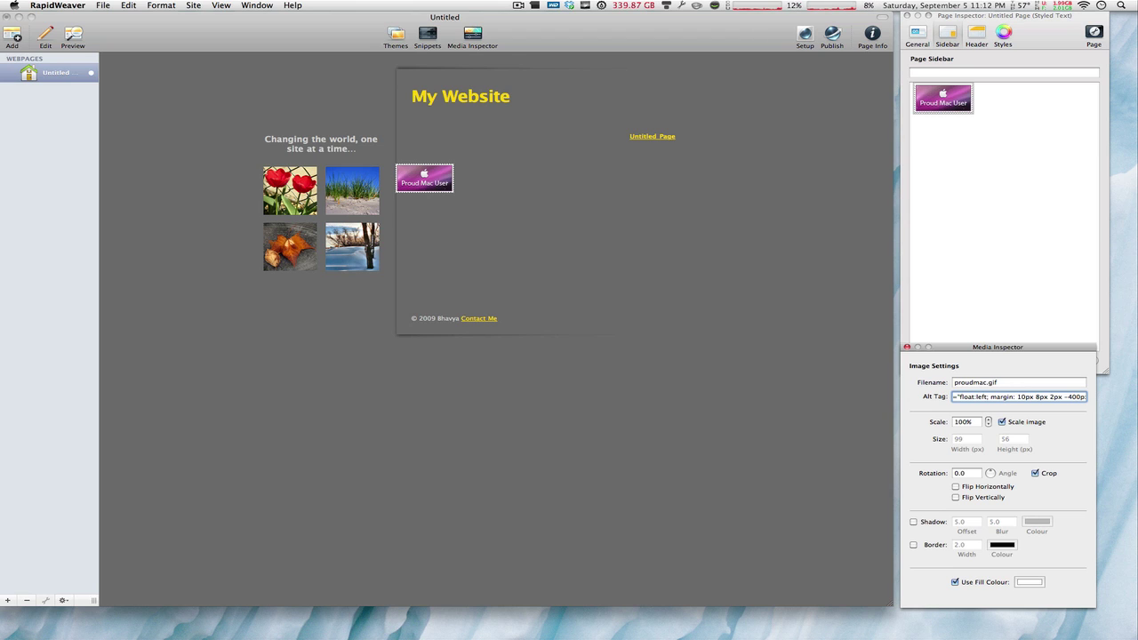
- Change the image's top margin in the alt tag style to -90px, and adjust it to -150px
key("BackSpace")
type("-9")
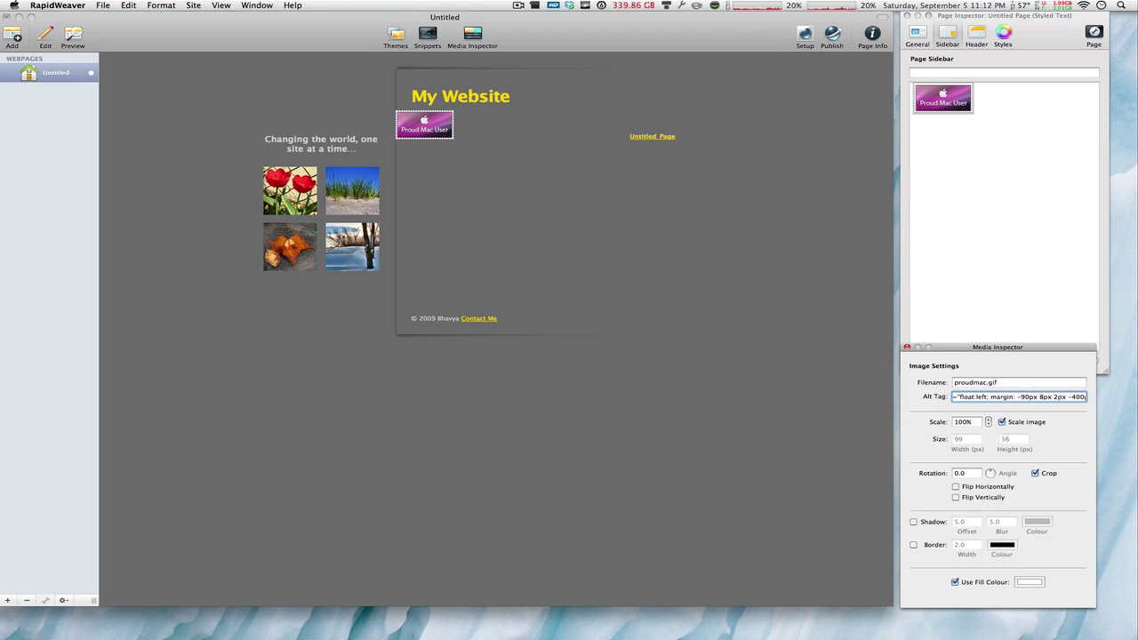
key("BackSpace")
type("150")
key("Delete")
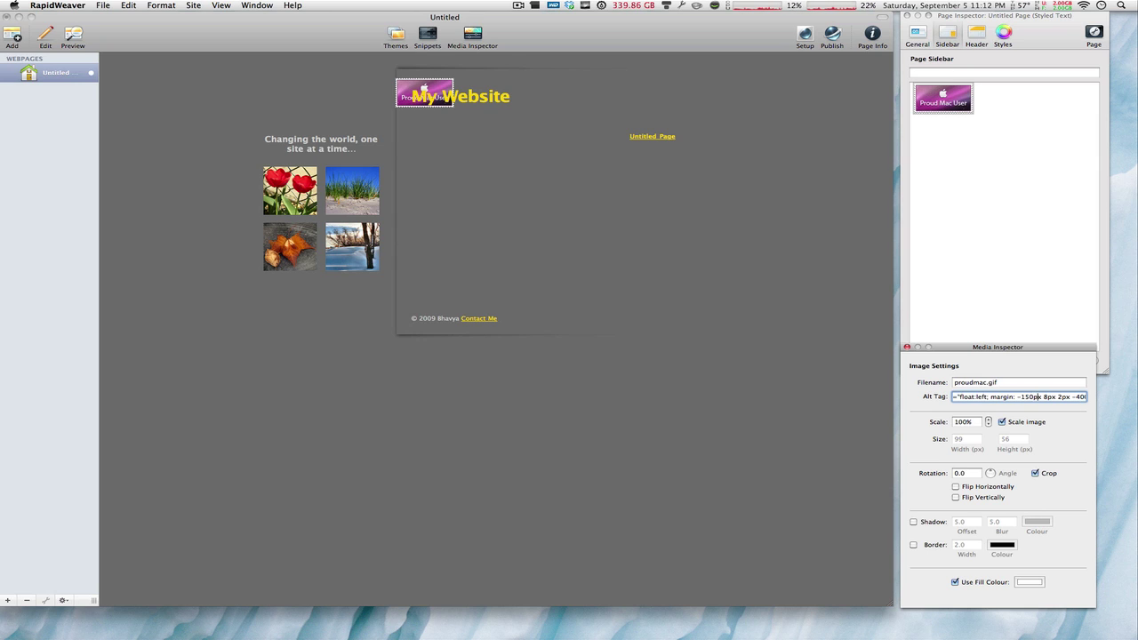
- Set the image's left margin in the alt tag style to -200px
key("super+Right")
key("Left")
key("Left")
key("Left")
key("Left")
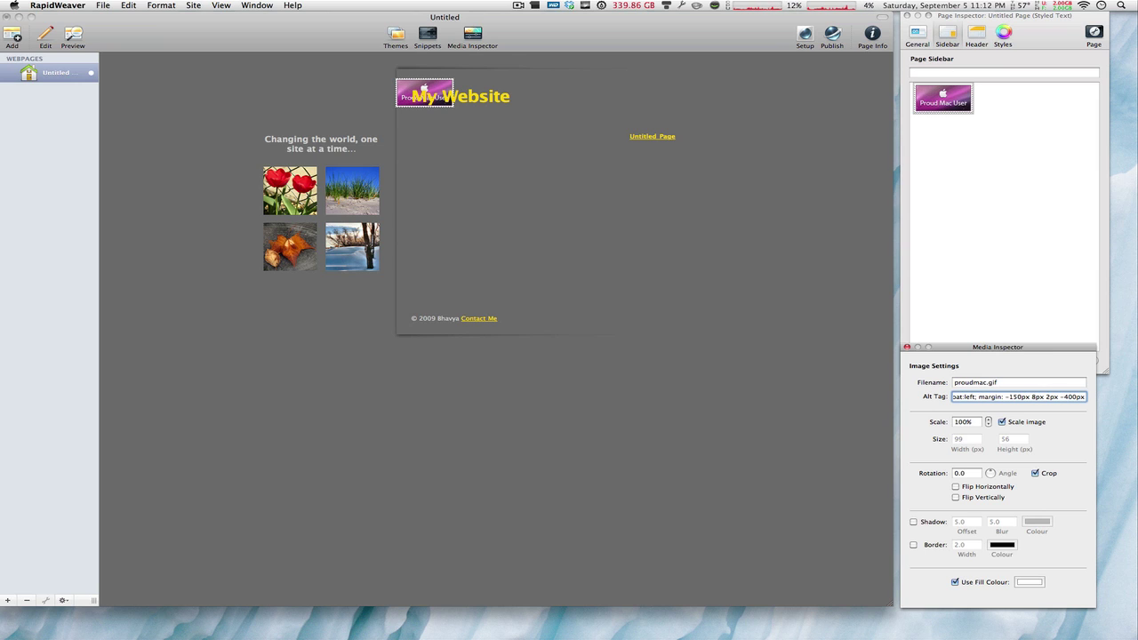
key("BackSpace")
type("2")
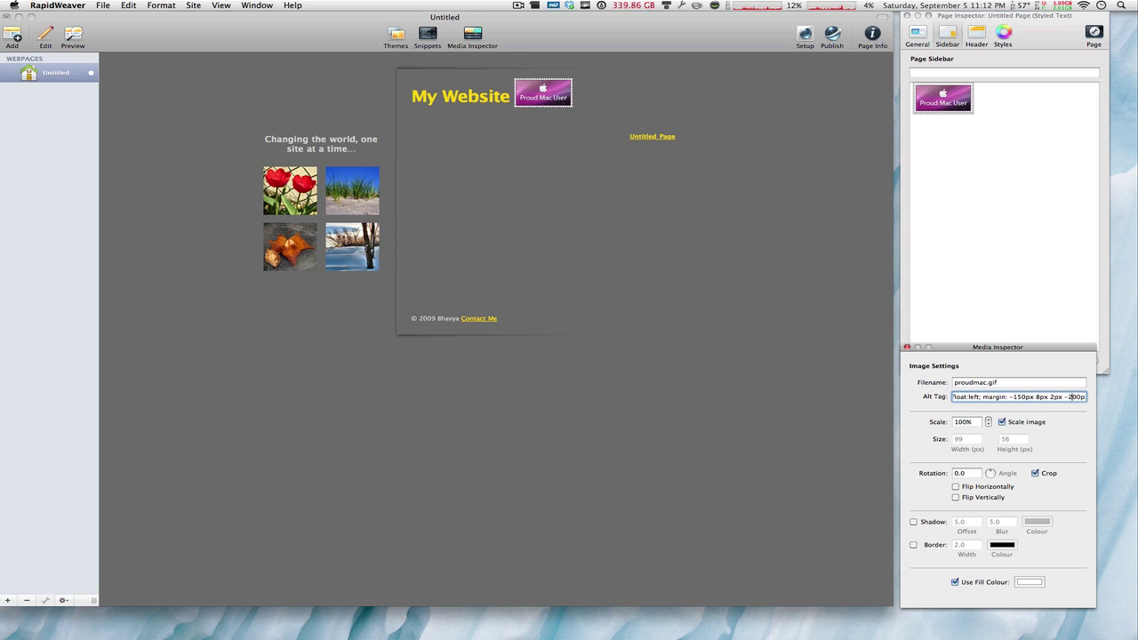